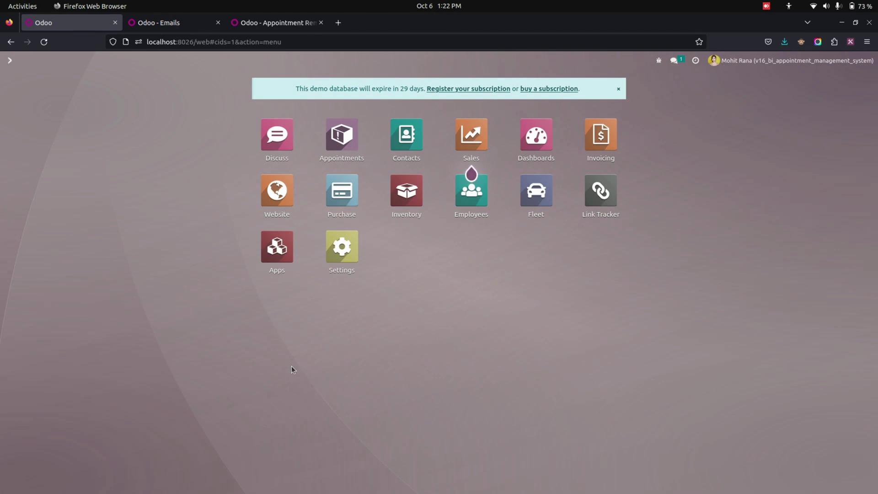
Open the 'Appointment' type record to see its users and weekly slots
{"action": "left_click", "coordinate": [343, 158]}
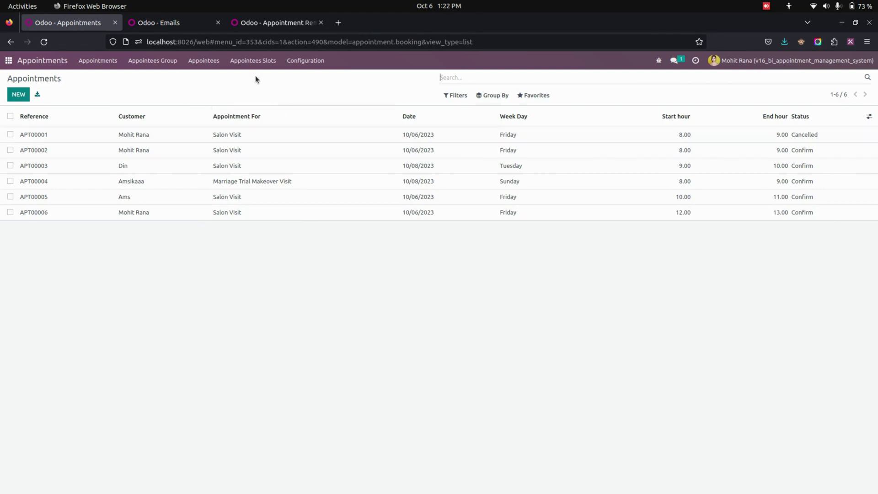
{"action": "left_click", "coordinate": [256, 63]}
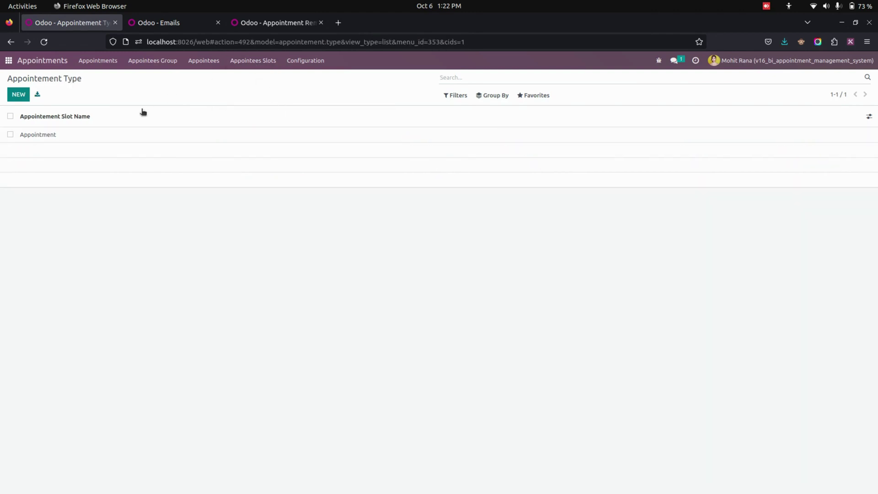
{"action": "left_click", "coordinate": [112, 140]}
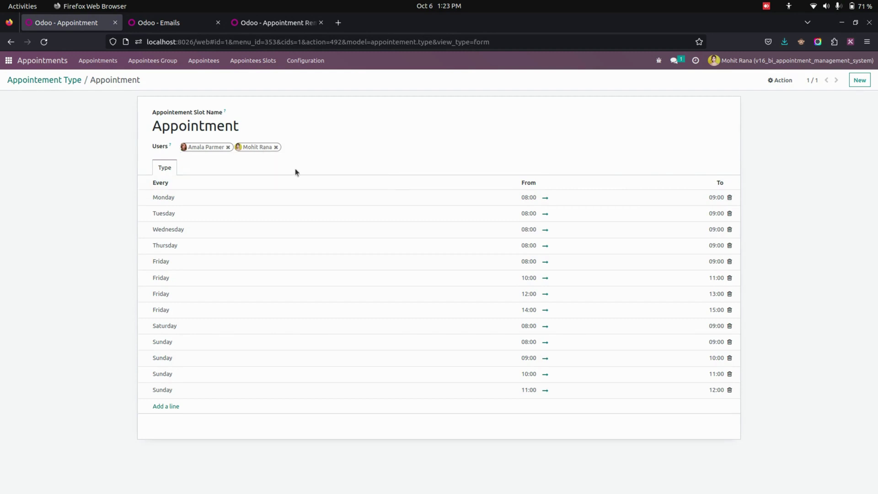
Review the Salon Visit and Marriage Trial Makeover Visit appointee groups, then return to Appointments
{"action": "left_click", "coordinate": [210, 65]}
{"action": "left_click", "coordinate": [158, 64]}
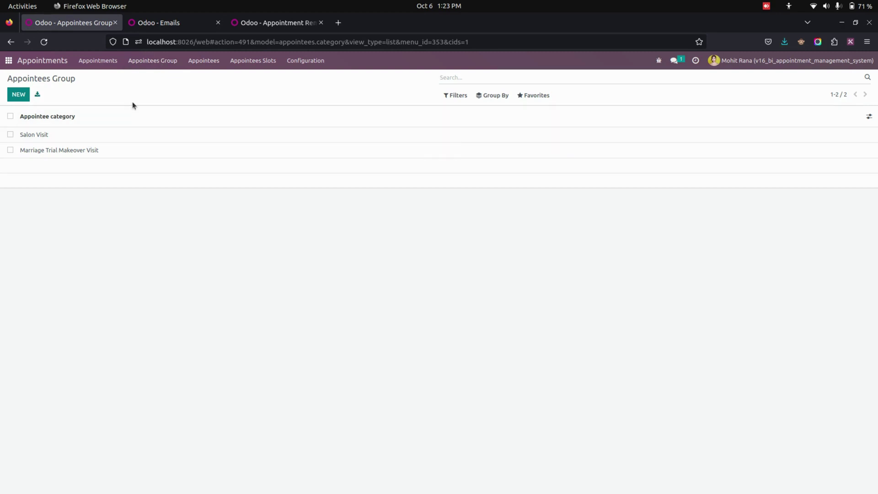
{"action": "left_click", "coordinate": [81, 135]}
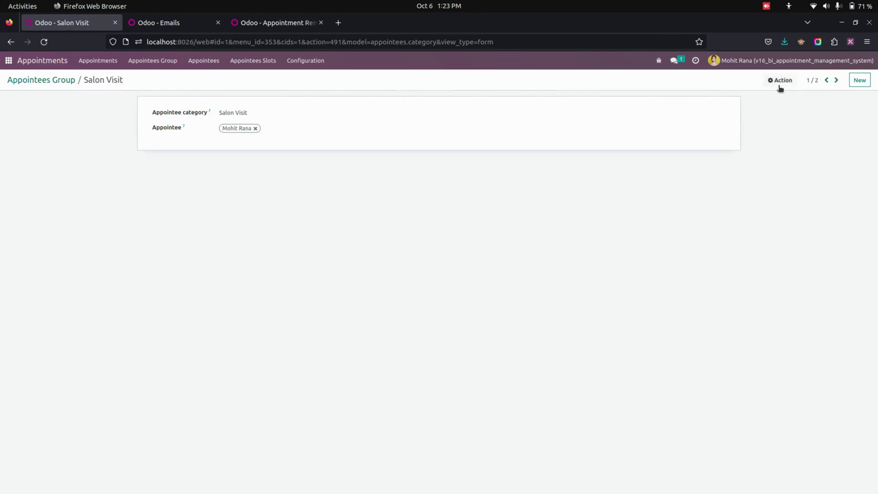
{"action": "left_click", "coordinate": [836, 80]}
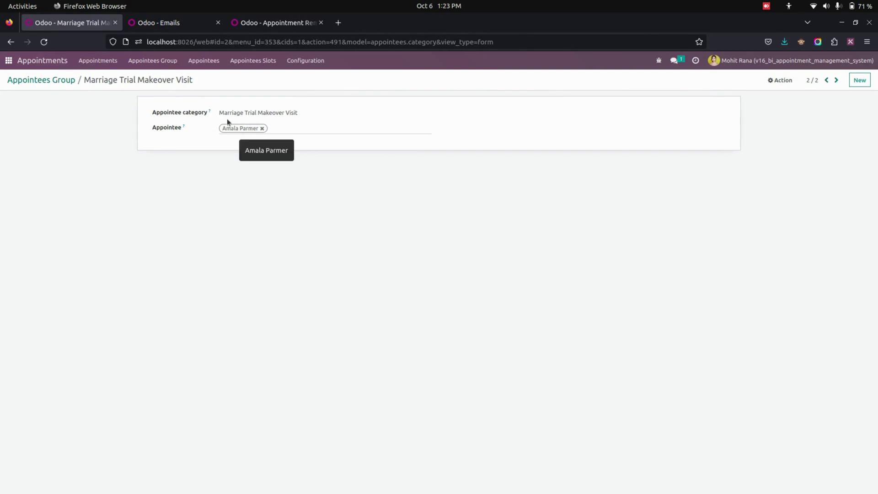
{"action": "left_click", "coordinate": [105, 60]}
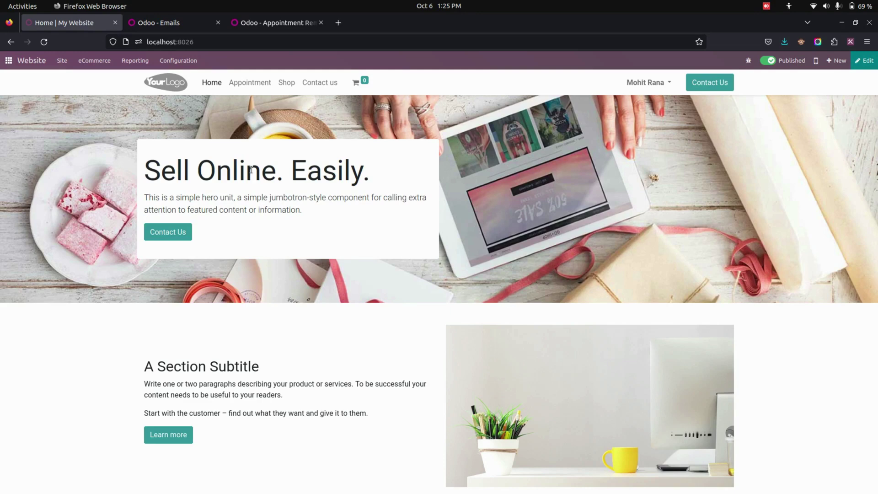
On the website booking page, choose Marriage Trial Makeover Visit for 8 October 2023
{"action": "left_click", "coordinate": [251, 82]}
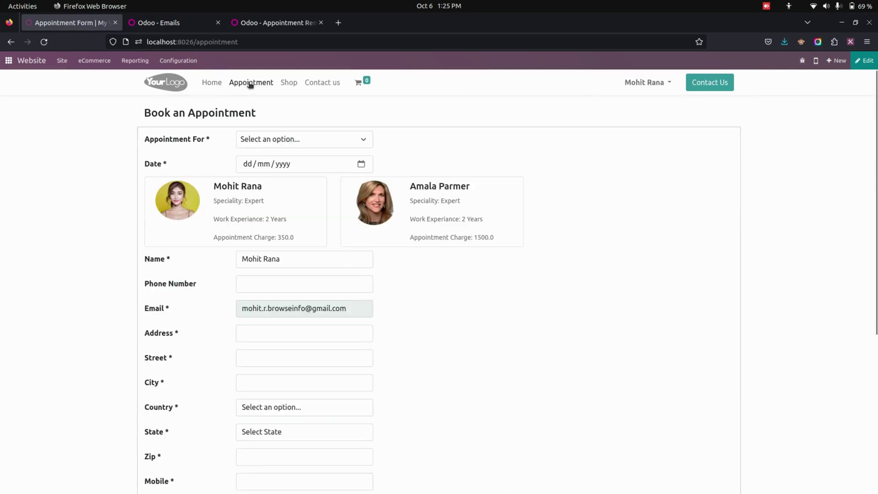
{"action": "left_click", "coordinate": [283, 145]}
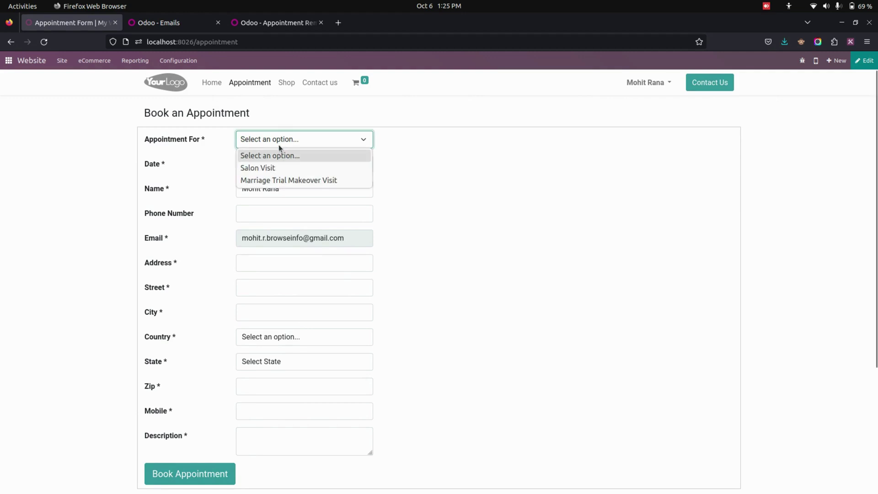
{"action": "left_click", "coordinate": [277, 180]}
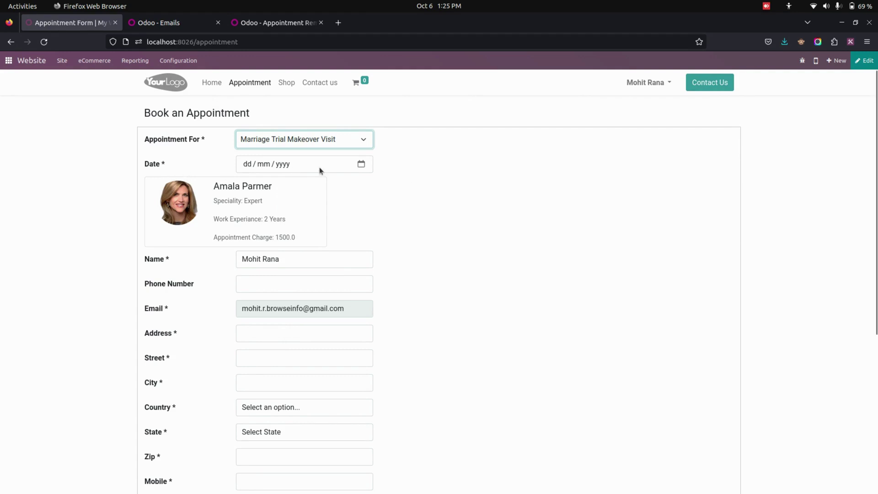
{"action": "left_click", "coordinate": [362, 164]}
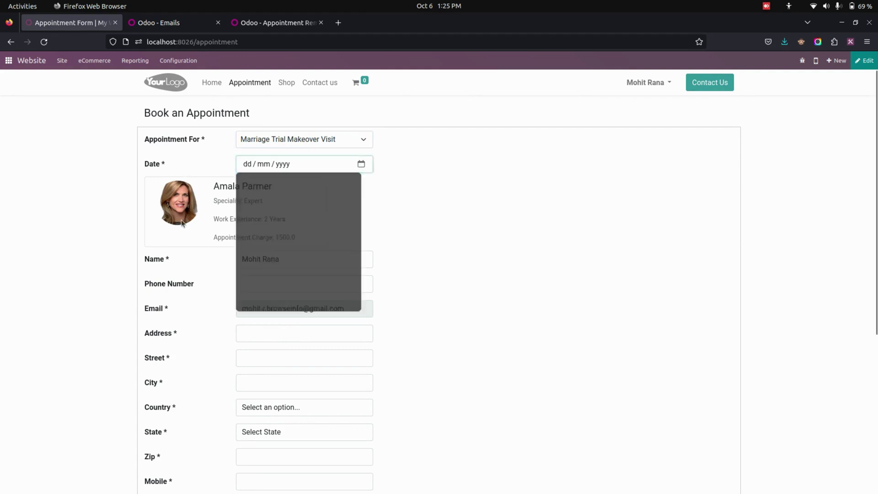
{"action": "left_click", "coordinate": [362, 164]}
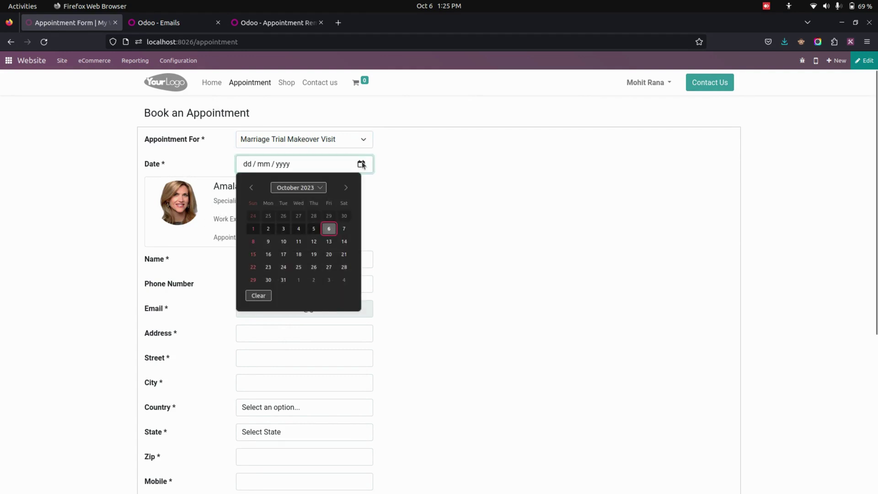
{"action": "left_click", "coordinate": [253, 242]}
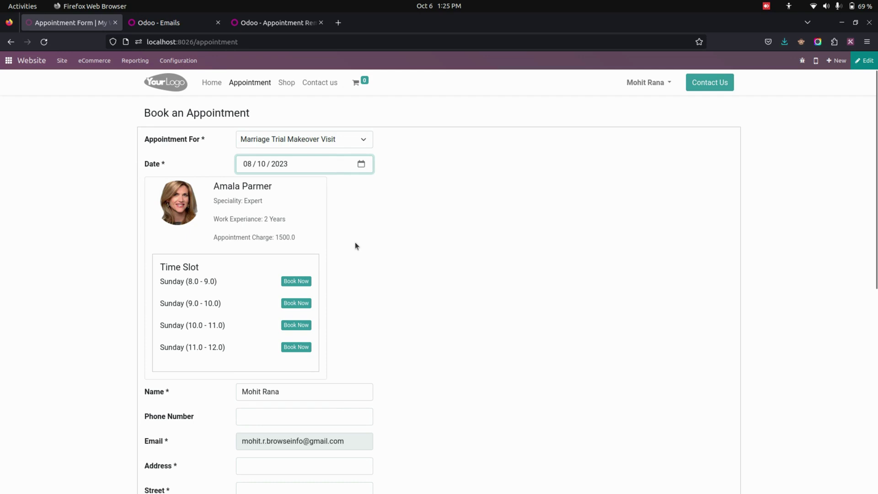
Book the Sunday 9.0–10.0 slot with the customer's contact details and submit the appointment
{"action": "left_click", "coordinate": [302, 281]}
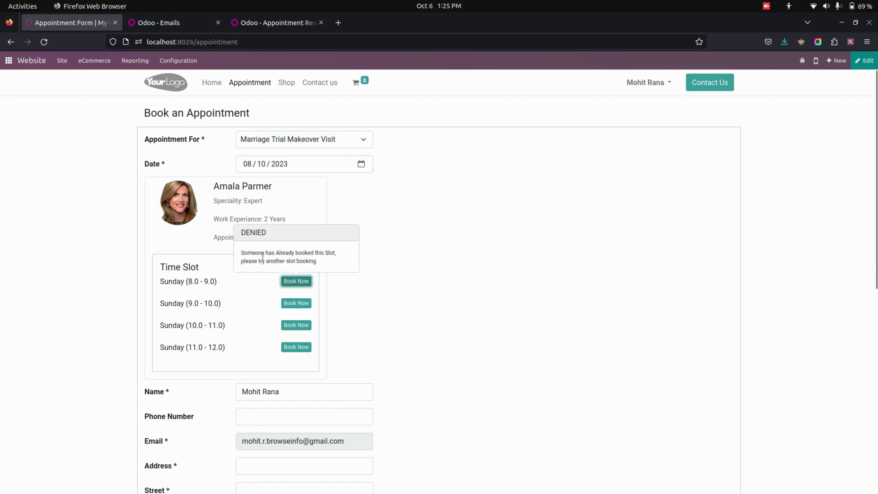
{"action": "left_click", "coordinate": [296, 303]}
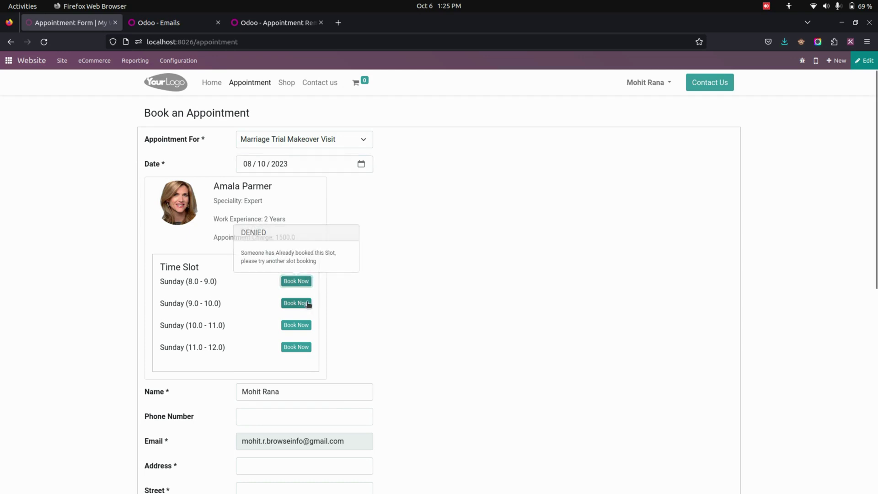
{"action": "scroll", "coordinate": [351, 335], "scroll_direction": "down", "scroll_amount": 4}
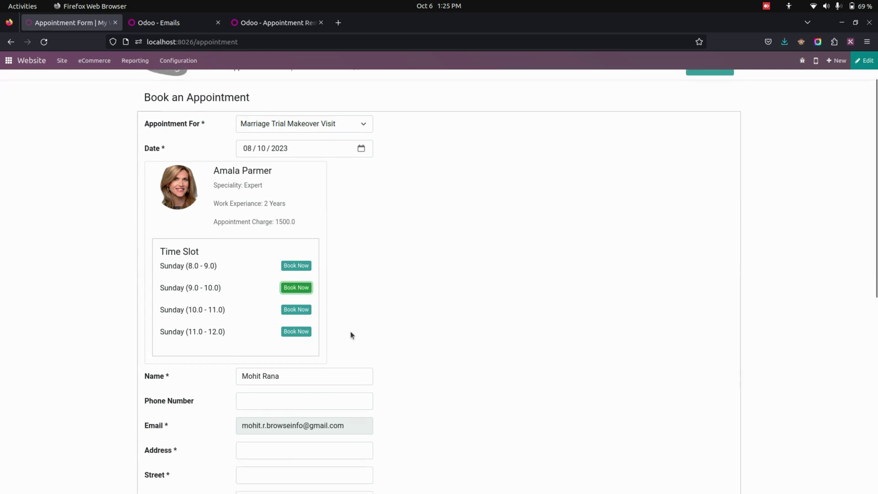
{"action": "scroll", "coordinate": [285, 291], "scroll_direction": "down", "scroll_amount": 1}
{"action": "scroll", "coordinate": [285, 292], "scroll_direction": "down", "scroll_amount": 5}
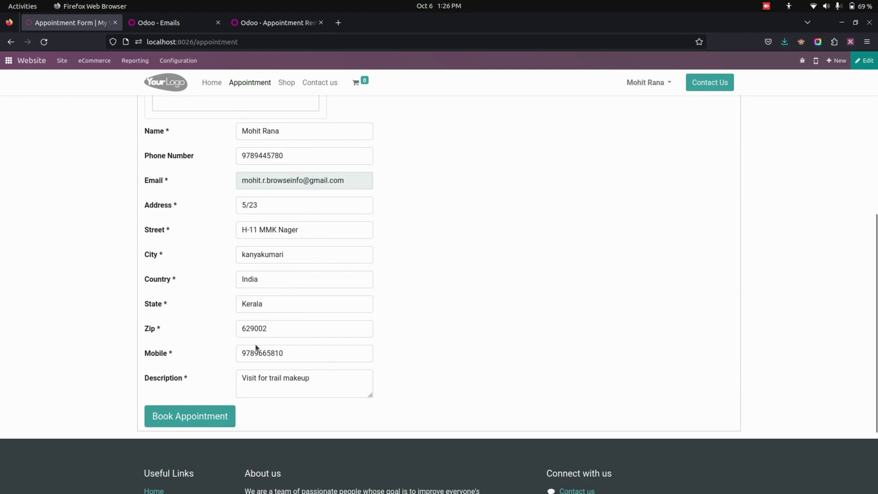
{"action": "left_click", "coordinate": [190, 420]}
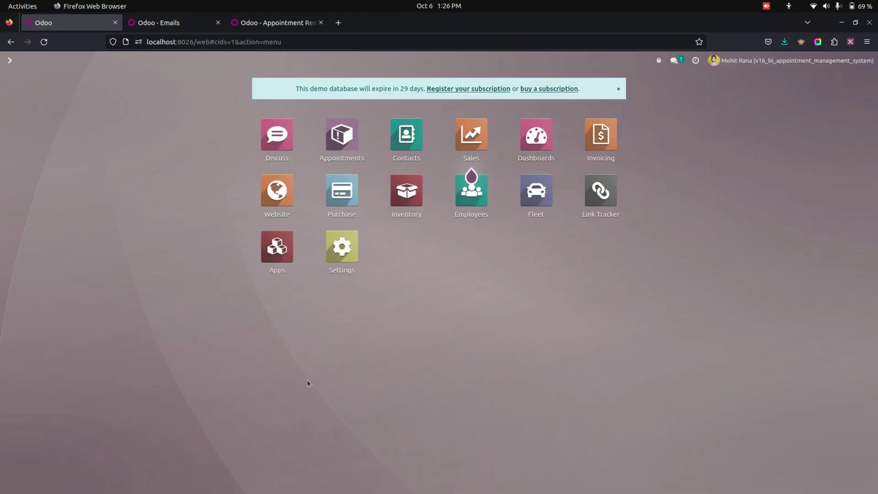
Open booking APT00007, check its Client Note and Slot Details, and confirm it
{"action": "left_click", "coordinate": [349, 134]}
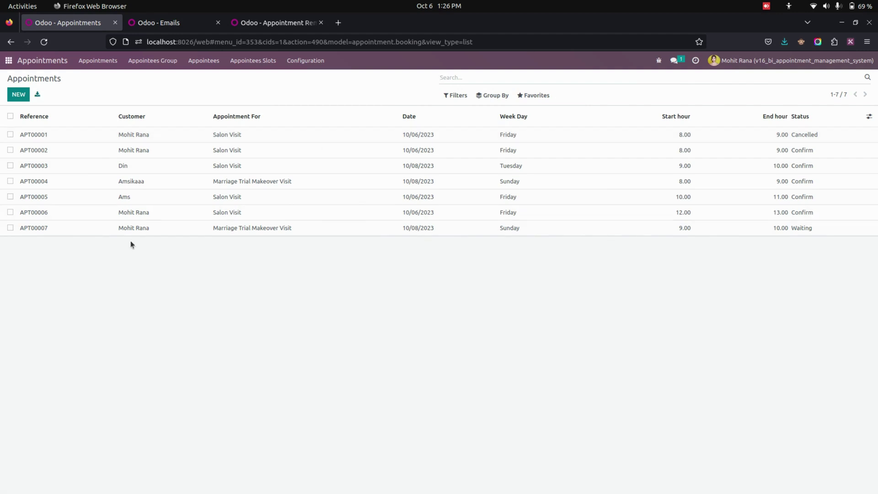
{"action": "left_click", "coordinate": [264, 227]}
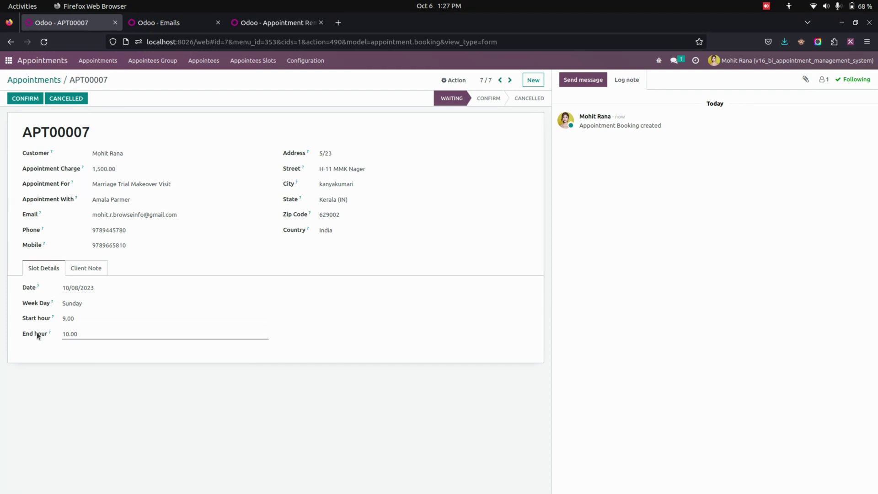
{"action": "left_click", "coordinate": [83, 270]}
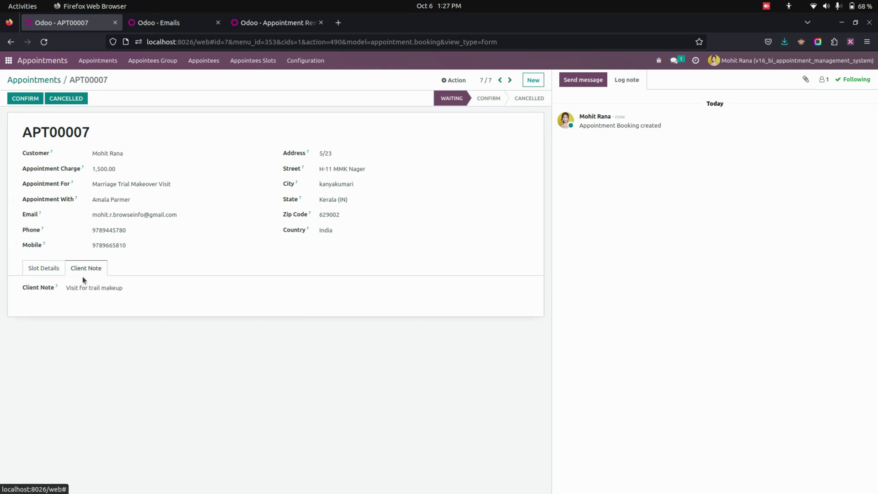
{"action": "left_click", "coordinate": [43, 274]}
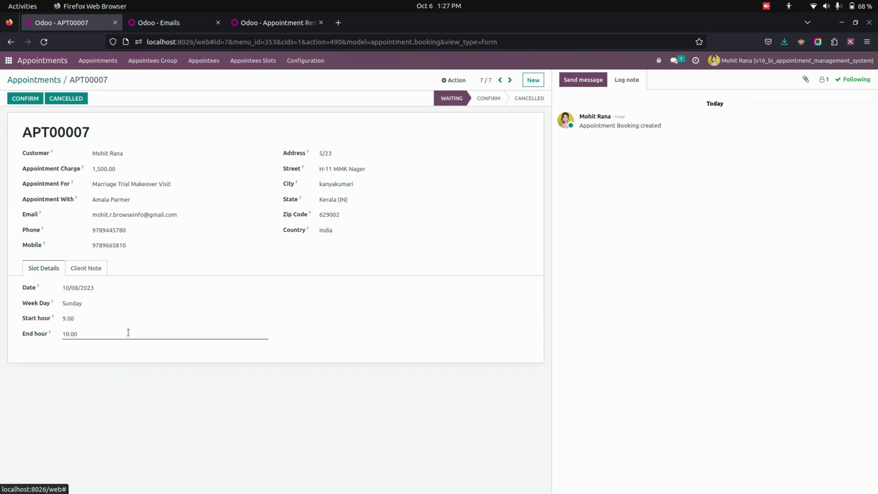
{"action": "left_click", "coordinate": [23, 103]}
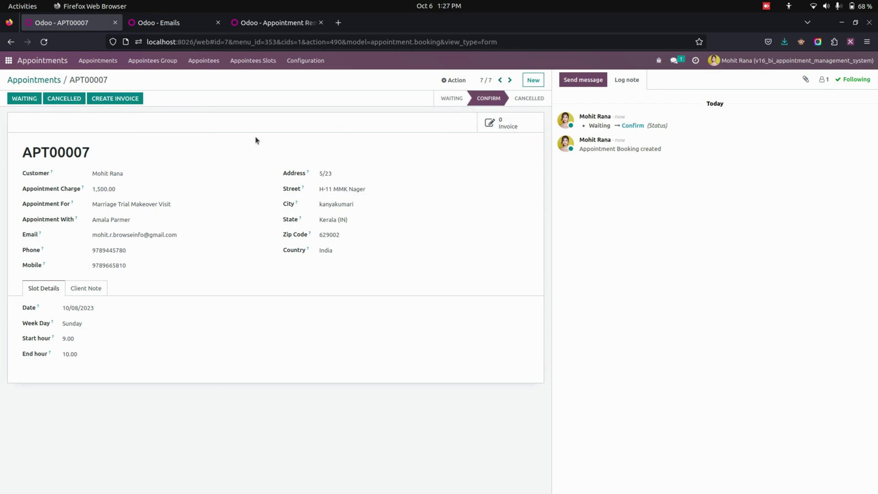
Create and post an invoice for APT00007 with Immediate Payment terms
{"action": "left_click", "coordinate": [130, 99]}
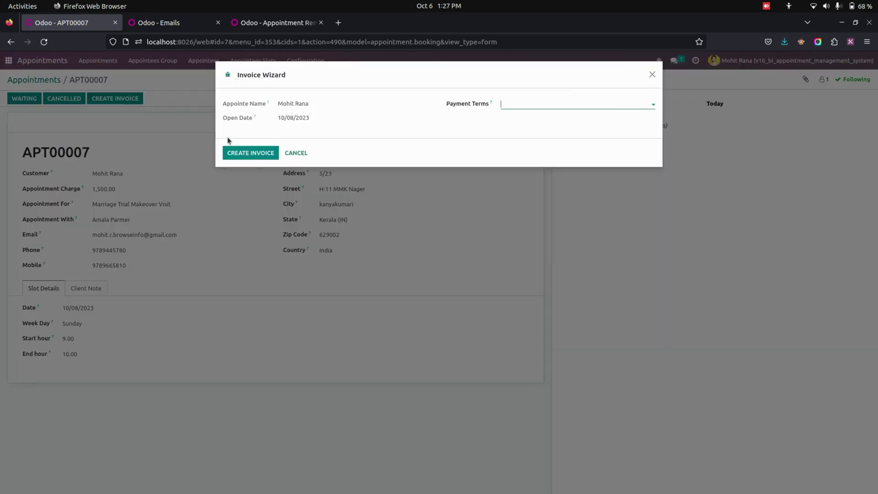
{"action": "left_click", "coordinate": [522, 105]}
{"action": "left_click", "coordinate": [559, 118]}
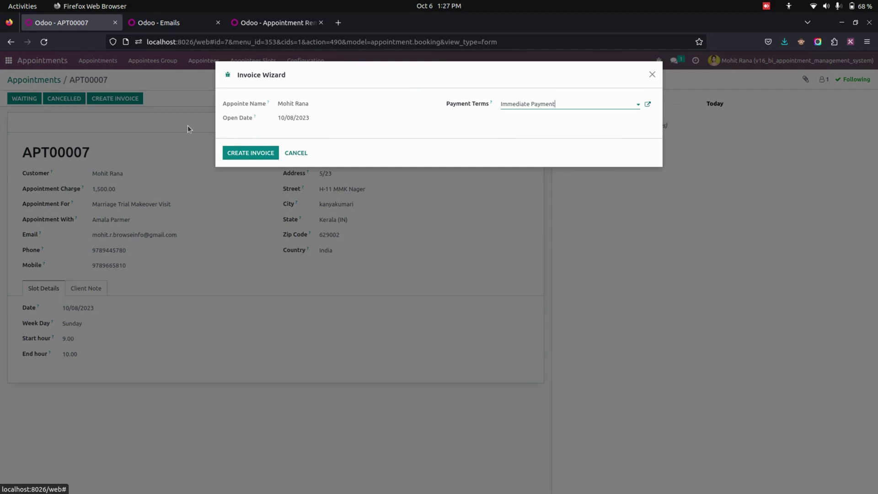
{"action": "left_click", "coordinate": [240, 151]}
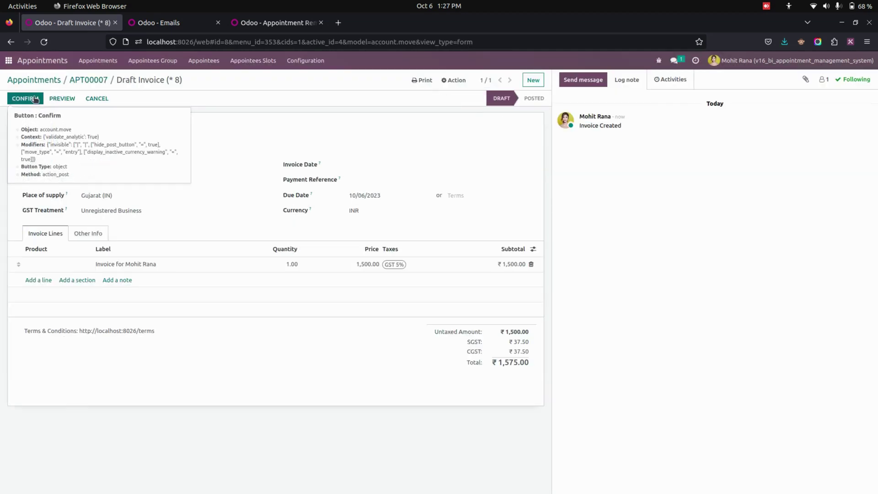
{"action": "left_click", "coordinate": [35, 99]}
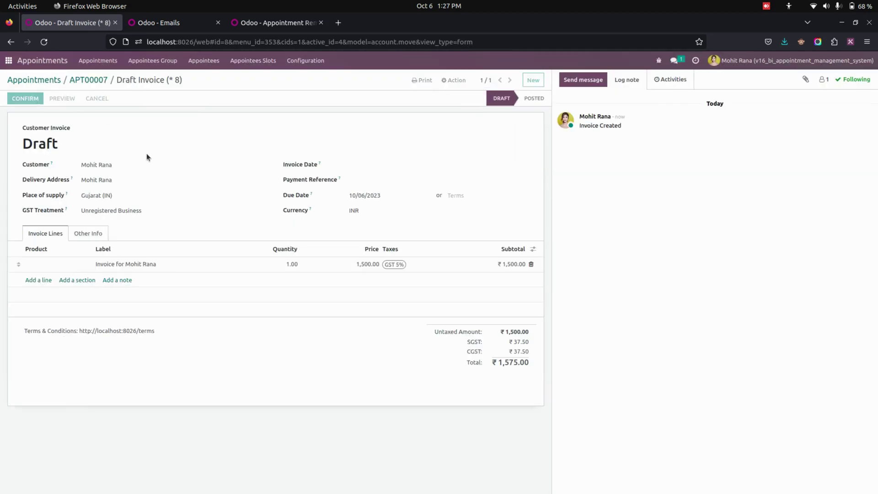
Open invoice INV/2023/00005 from APT00007's Invoice smart button
{"action": "left_click", "coordinate": [92, 82]}
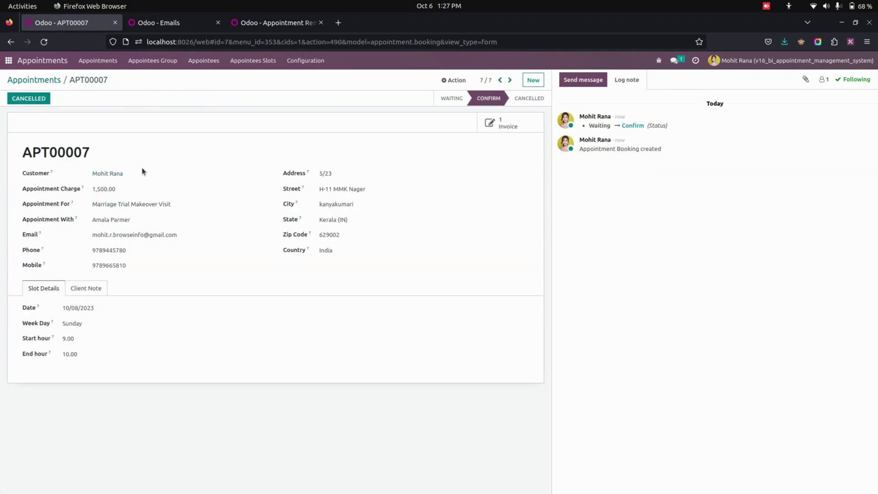
{"action": "left_click", "coordinate": [506, 124]}
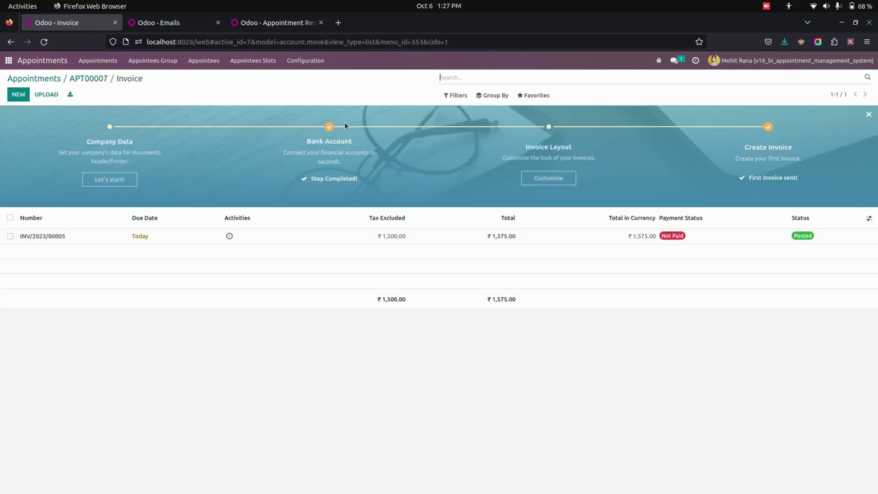
{"action": "left_click", "coordinate": [270, 235]}
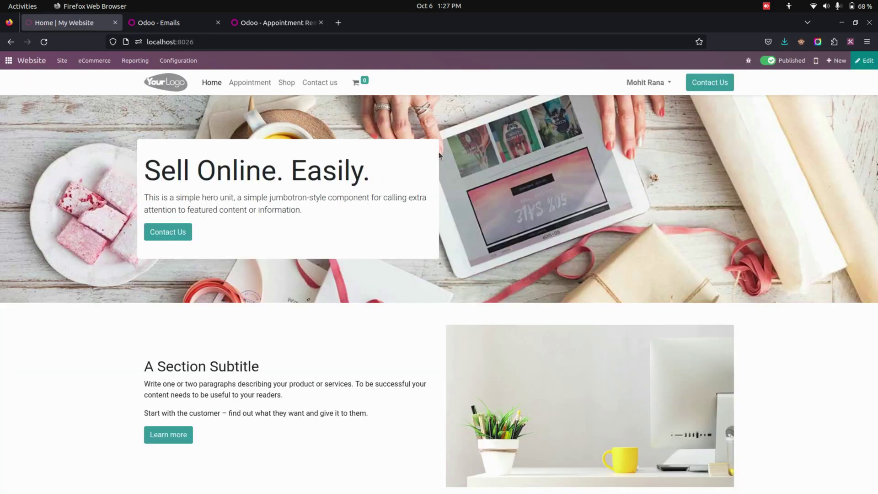
In the customer portal, open appointment APT00007 and view its invoices
{"action": "left_click", "coordinate": [650, 82]}
{"action": "left_click", "coordinate": [644, 111]}
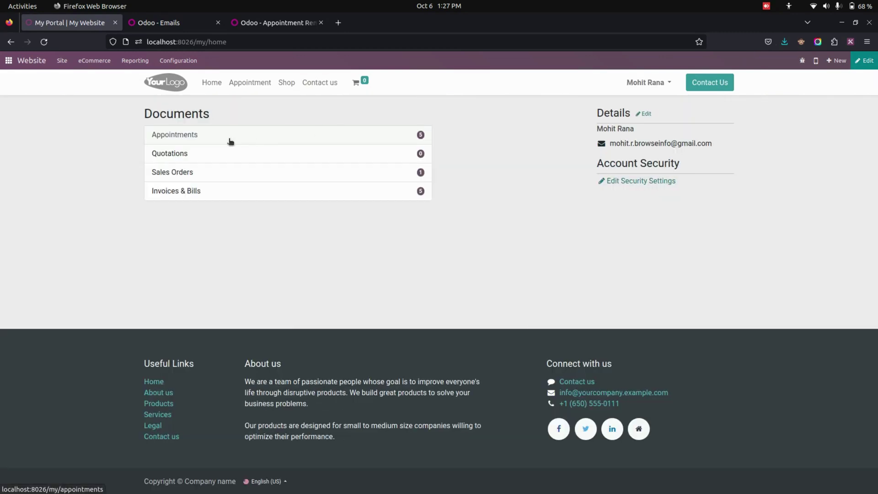
{"action": "left_click", "coordinate": [176, 136]}
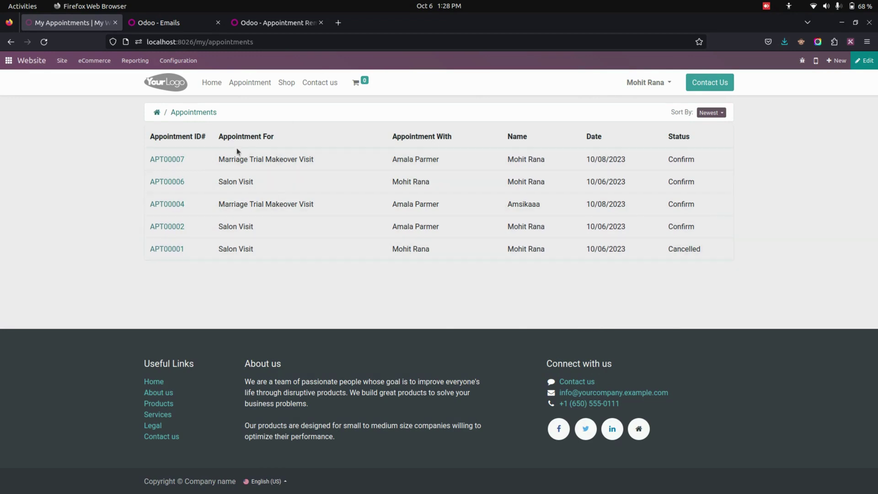
{"action": "left_click", "coordinate": [168, 160]}
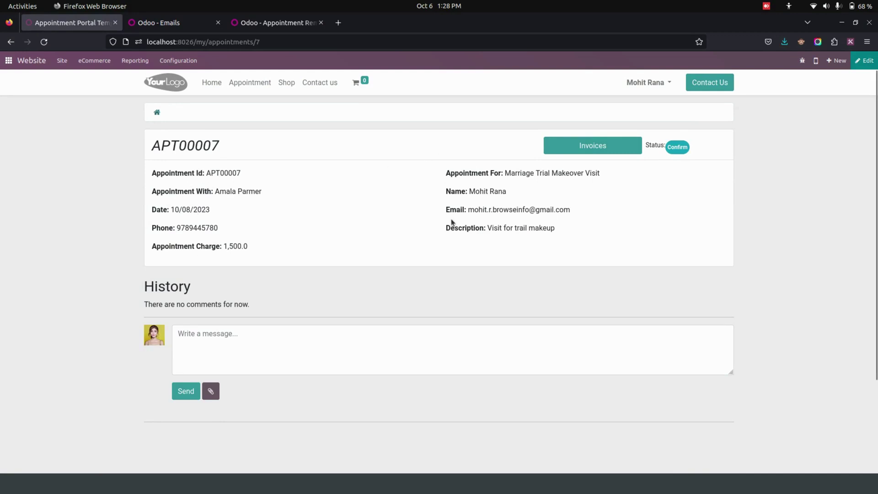
{"action": "left_click", "coordinate": [254, 337]}
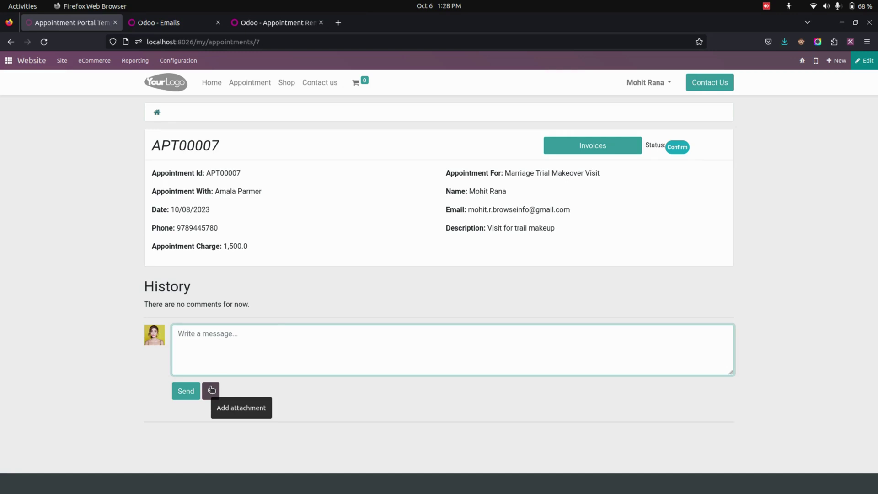
{"action": "left_click", "coordinate": [603, 151]}
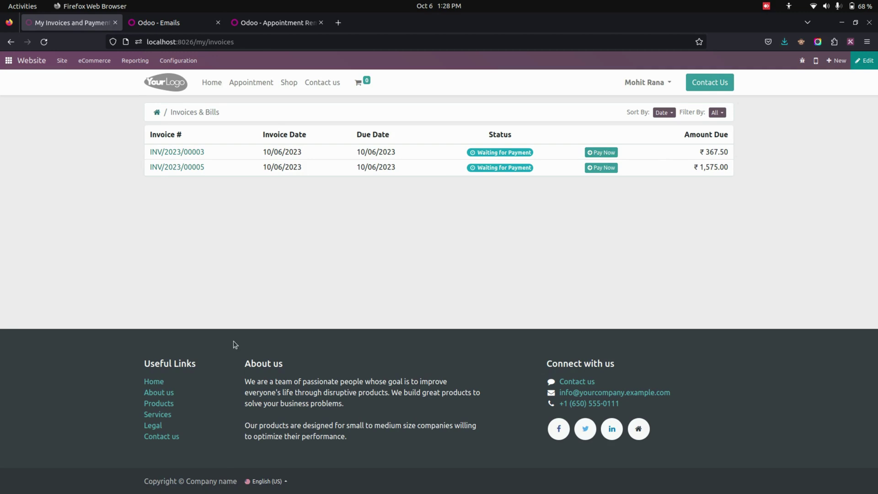
Pay INV/2023/00005 from the portal by Wire Transfer, then go back to the backend apps
{"action": "left_click", "coordinate": [190, 169]}
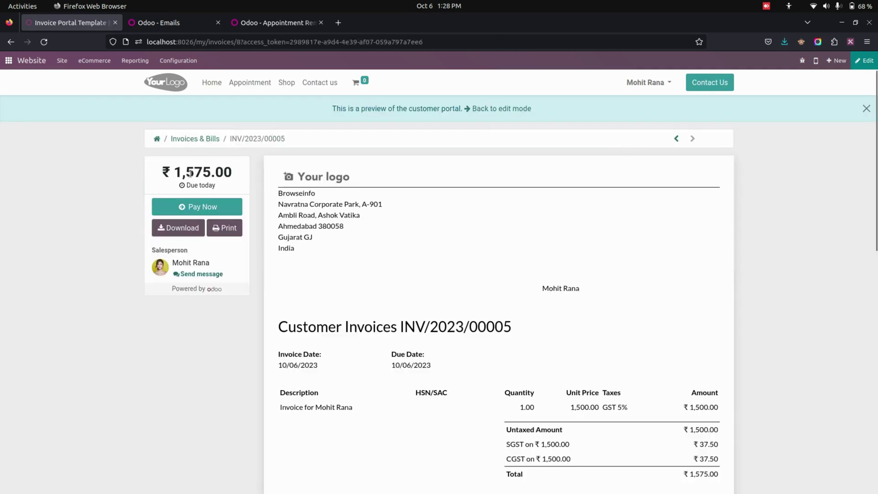
{"action": "left_click", "coordinate": [195, 139]}
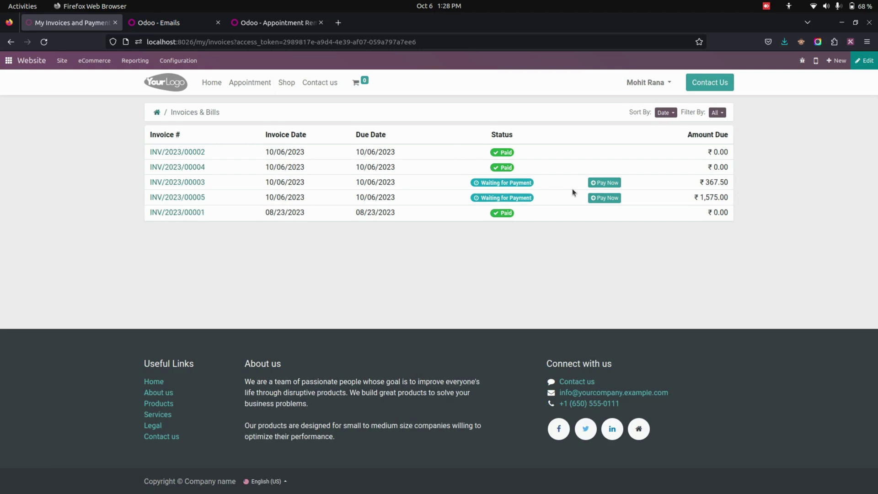
{"action": "left_click", "coordinate": [604, 198]}
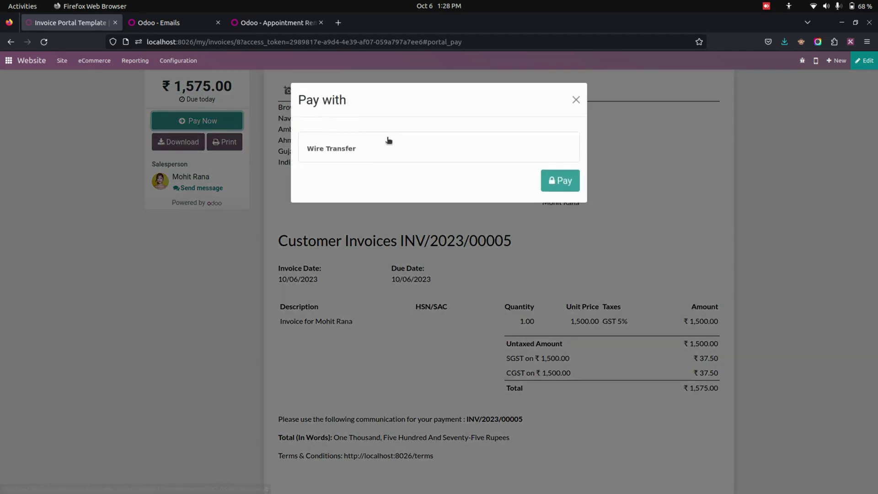
{"action": "left_click", "coordinate": [558, 181]}
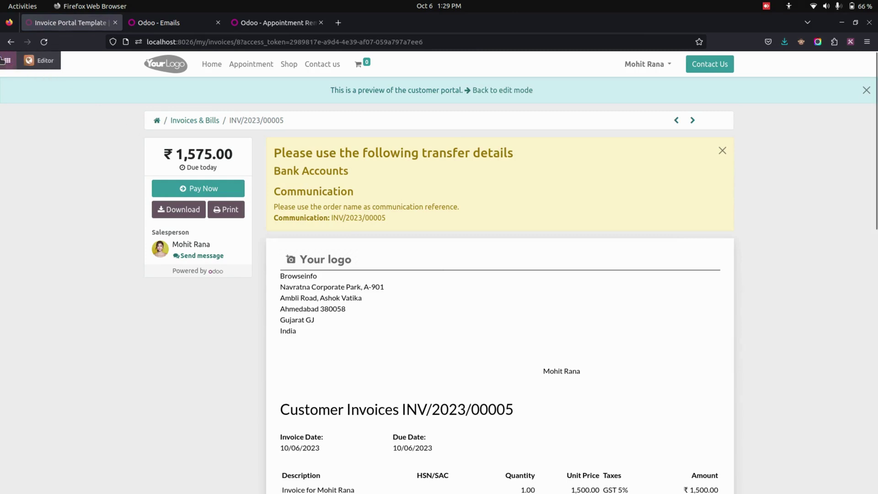
{"action": "left_click", "coordinate": [6, 60]}
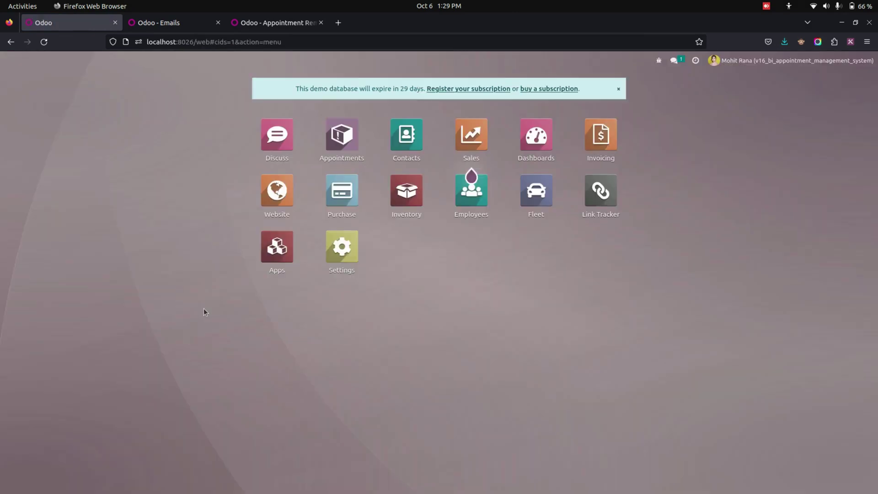
Open invoice INV/2023/00005 from APT00007 and check its pending payment transaction
{"action": "left_click", "coordinate": [341, 147]}
{"action": "left_click", "coordinate": [125, 229]}
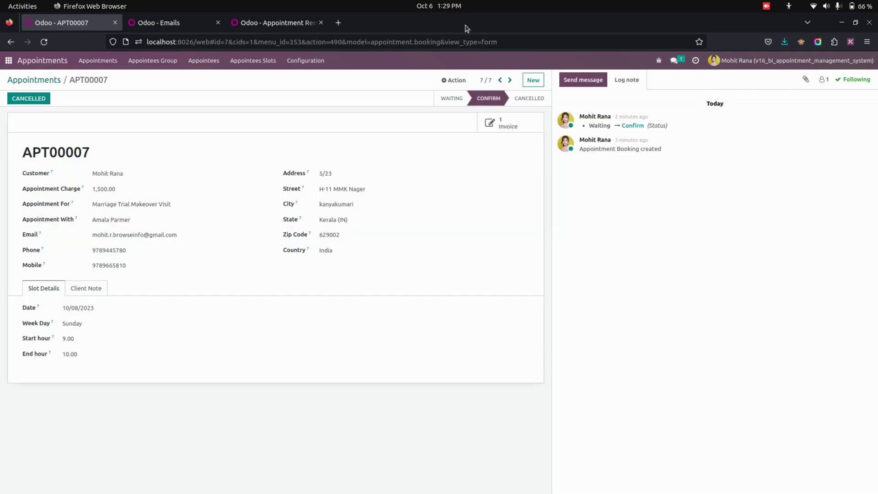
{"action": "left_click", "coordinate": [509, 125]}
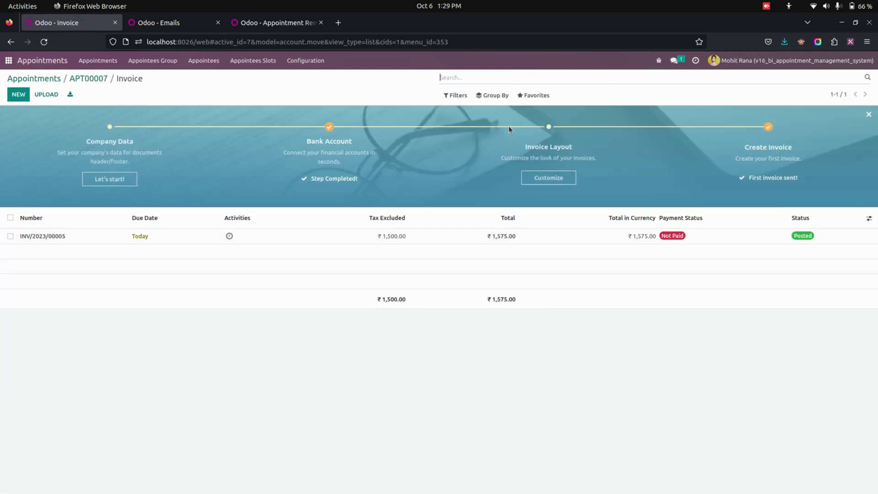
{"action": "left_click", "coordinate": [338, 240]}
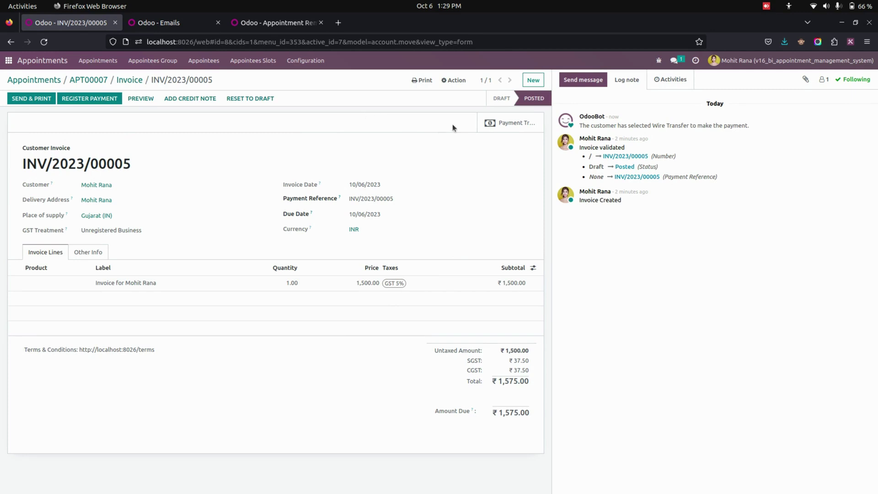
{"action": "left_click", "coordinate": [506, 127]}
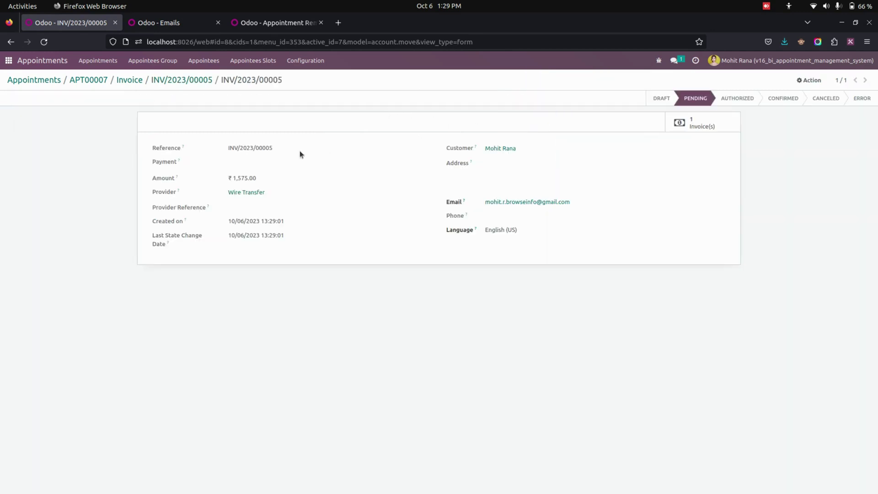
{"action": "left_click", "coordinate": [164, 85]}
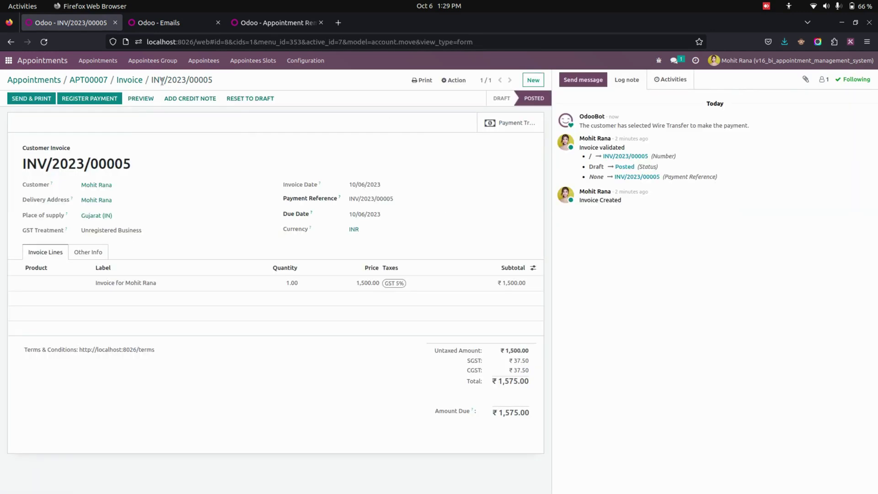
Register the payment on INV/2023/00005 and go back to APT00007
{"action": "left_click", "coordinate": [100, 104]}
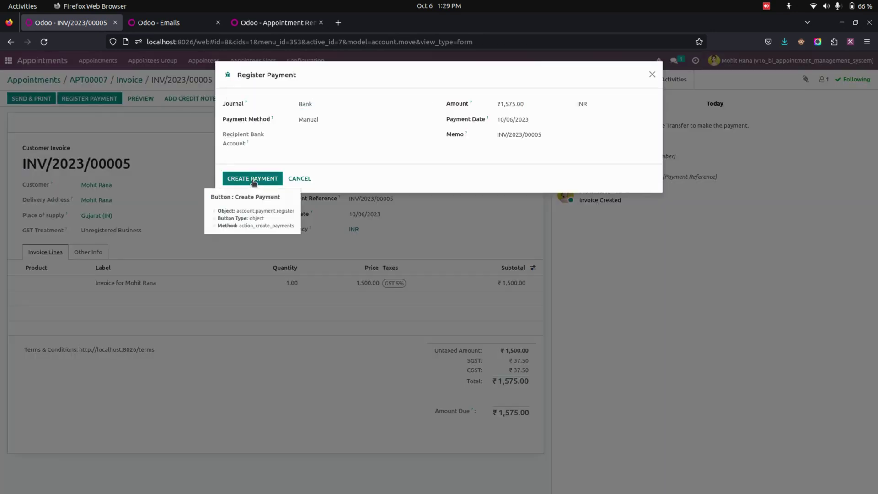
{"action": "left_click", "coordinate": [252, 179]}
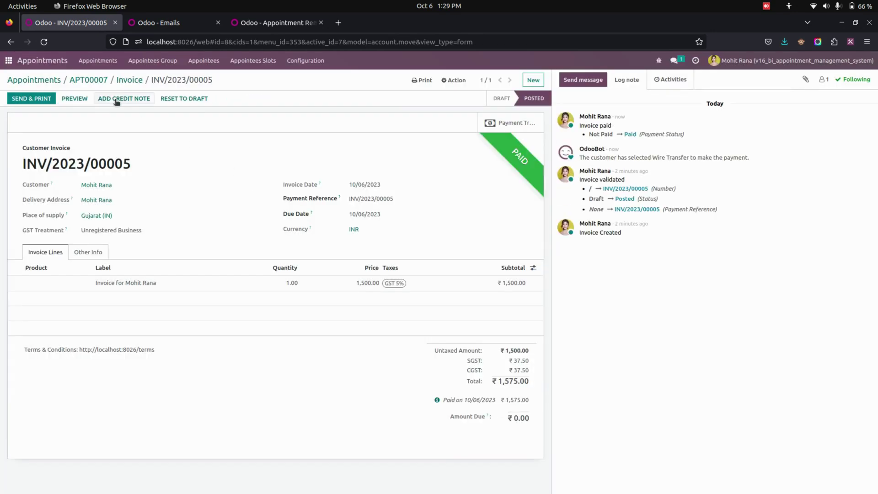
{"action": "left_click", "coordinate": [127, 80]}
{"action": "left_click", "coordinate": [93, 82]}
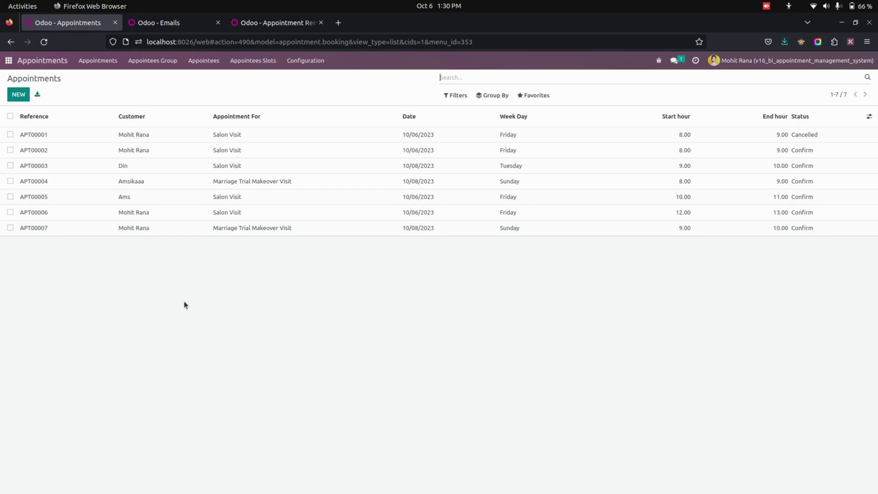
Create and confirm a Marriage Trial Makeover Visit appointment for 10/08/2023, 12.00–13.00
{"action": "left_click", "coordinate": [18, 94]}
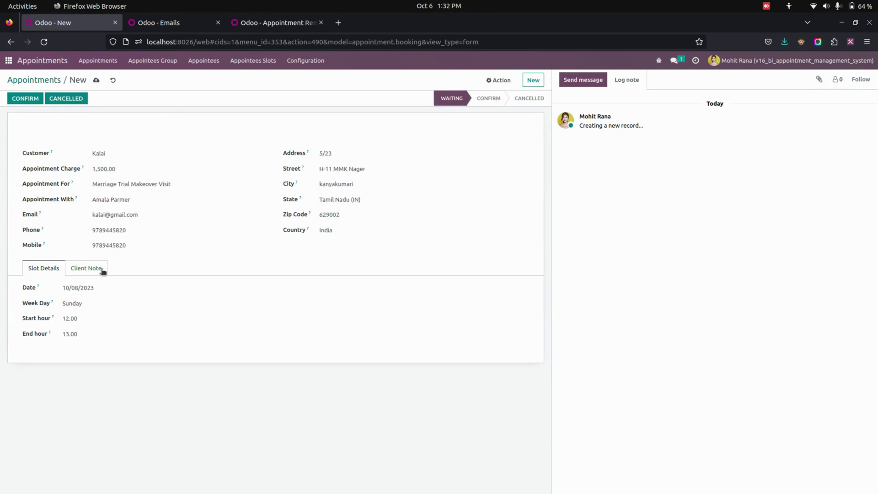
{"action": "left_click", "coordinate": [103, 271]}
{"action": "left_click_drag", "start_coordinate": [35, 261], "coordinate": [38, 266]}
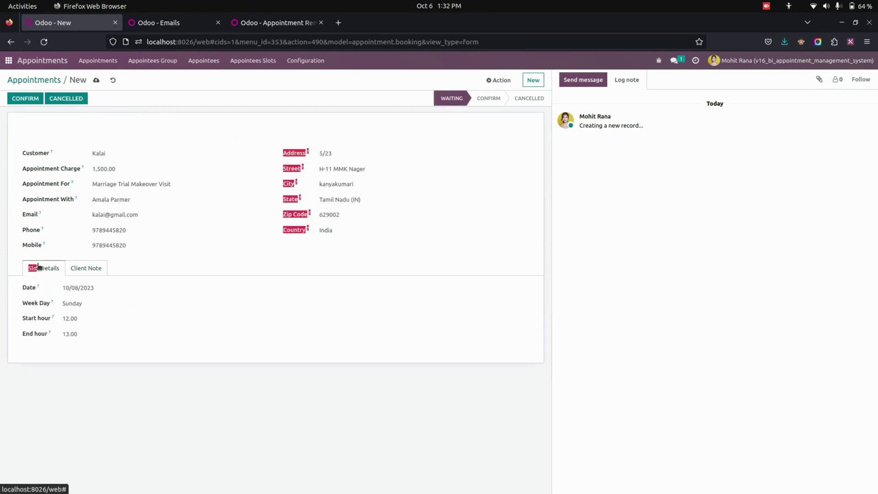
{"action": "left_click", "coordinate": [28, 100]}
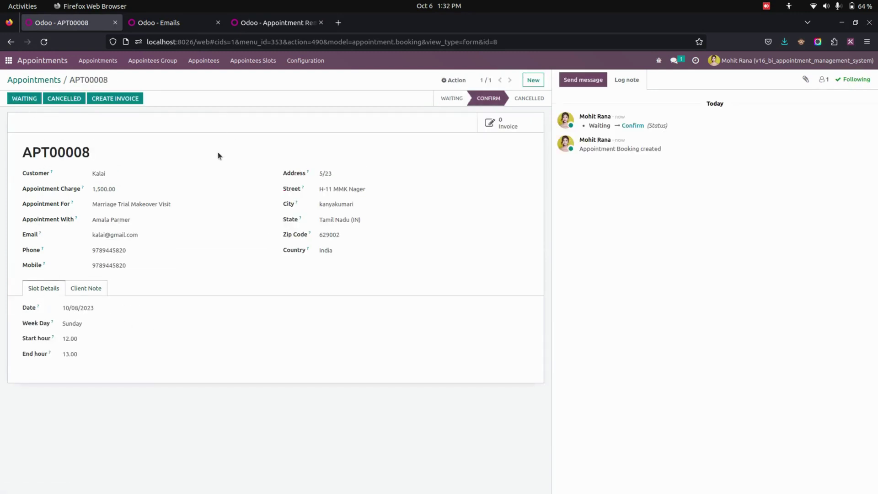